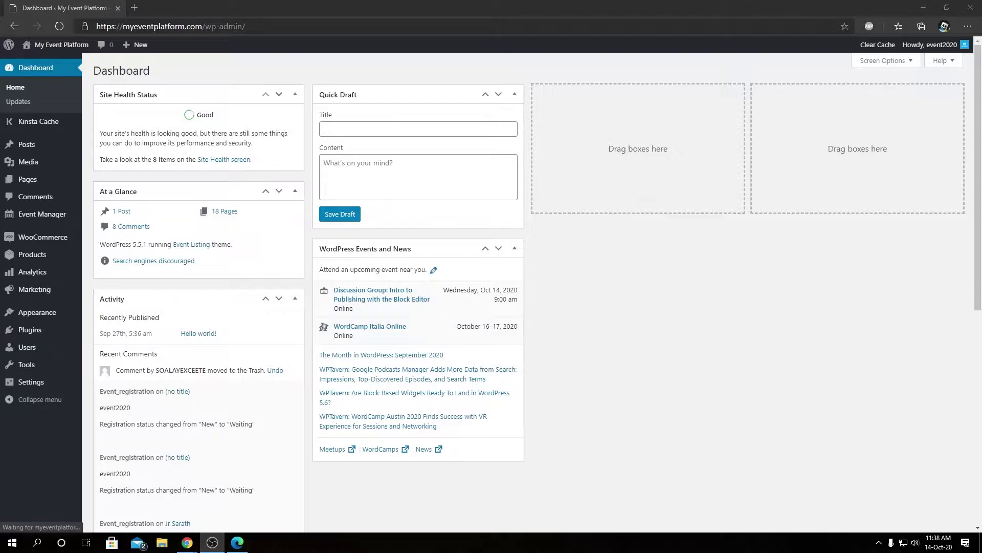
# Open the wp-eventmanager.com website in a new browser tab.
pyautogui.click(934, 290)
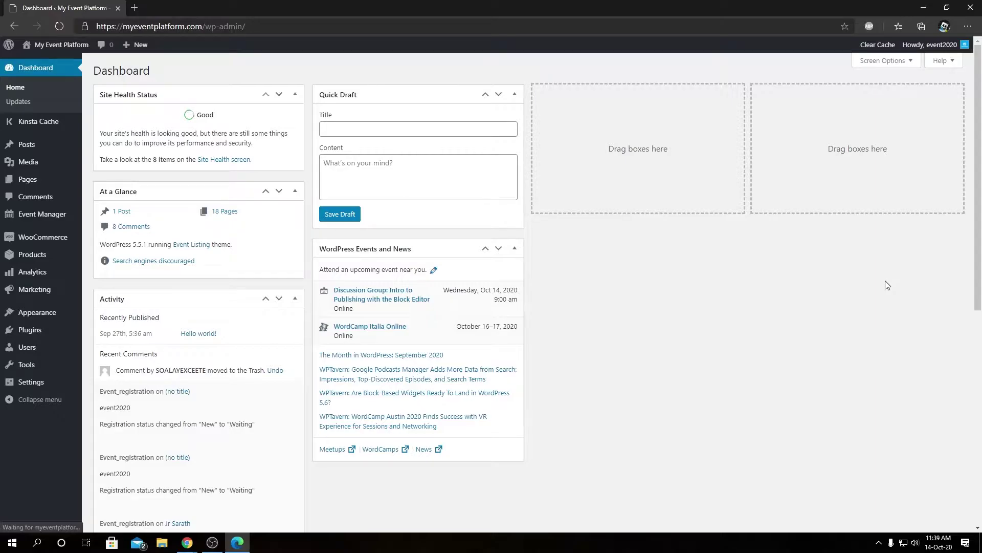
pyautogui.click(136, 7)
pyautogui.write('wp-d')
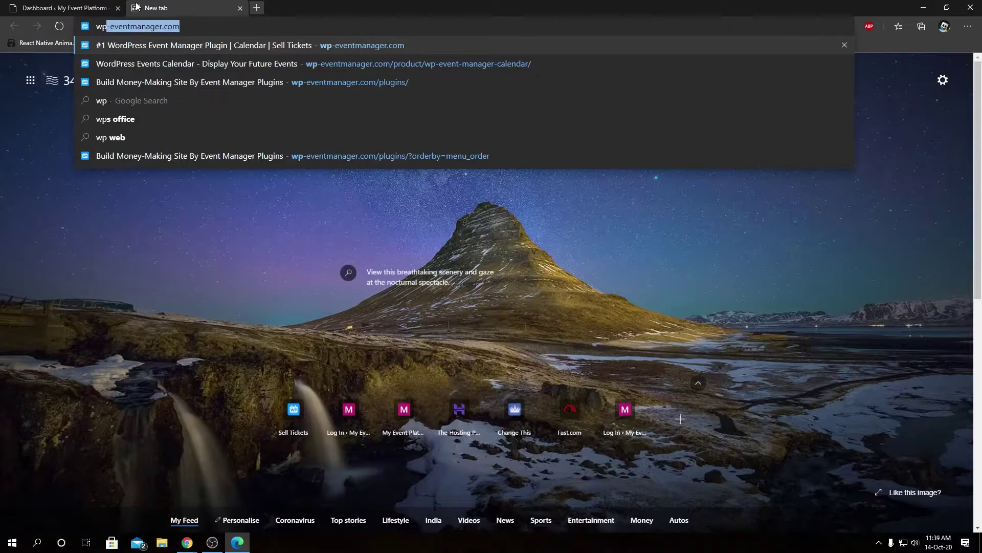
pyautogui.press('BackSpace')
pyautogui.write('e')
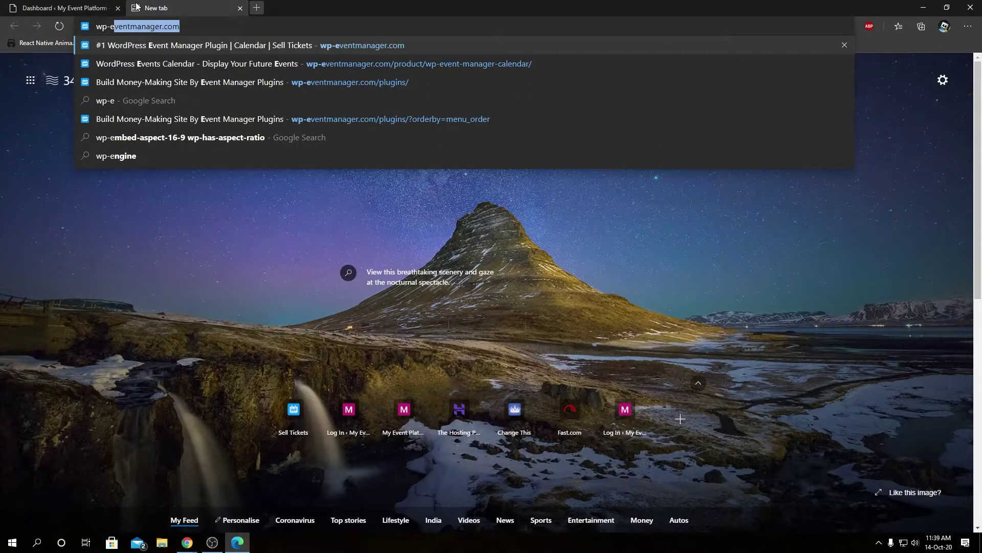
pyautogui.press('Right')
pyautogui.press('Return')
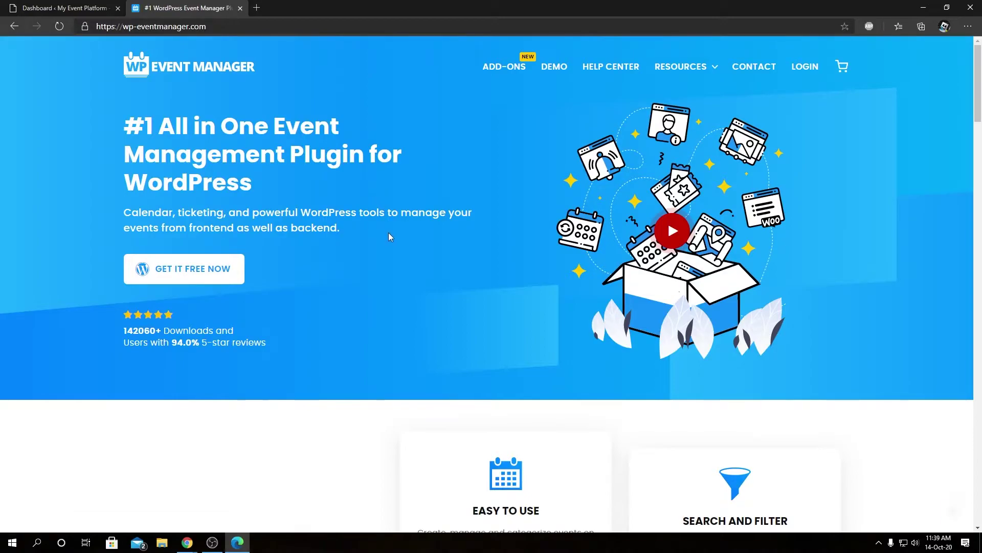
# Open the Event Alerts add-on article in the site's Knowledge Base.
pyautogui.scroll(-20, 389, 234)
pyautogui.scroll(-6, 388, 236)
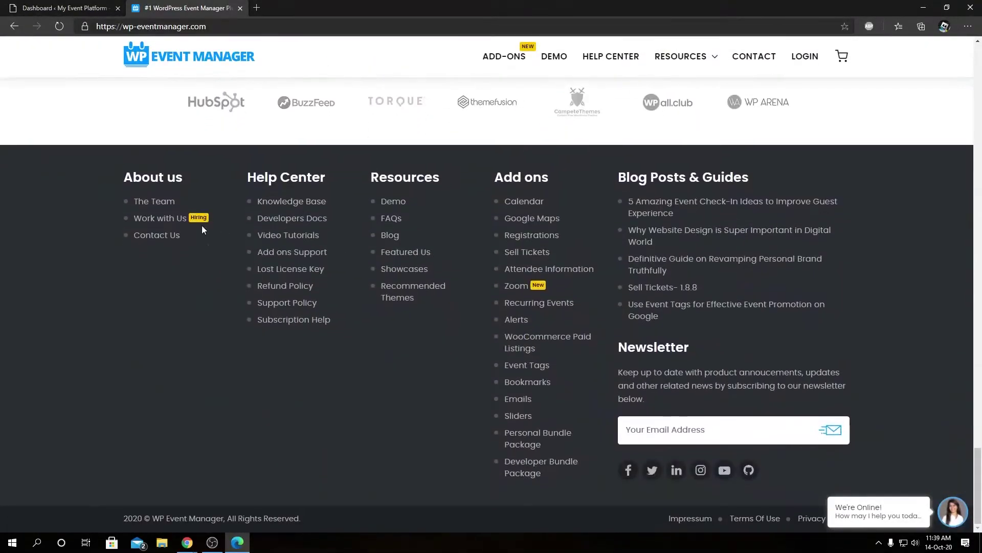
pyautogui.click(288, 202)
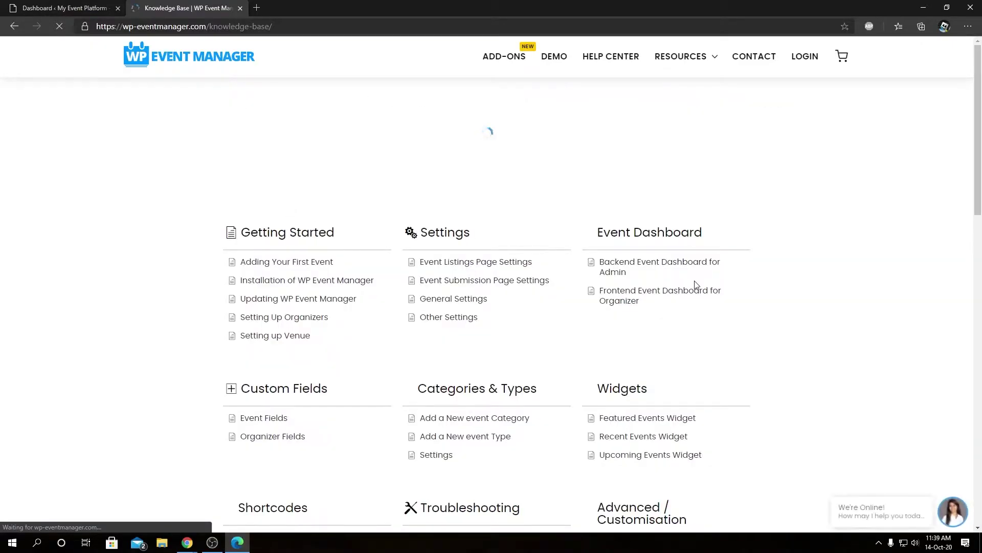
pyautogui.scroll(-10, 588, 266)
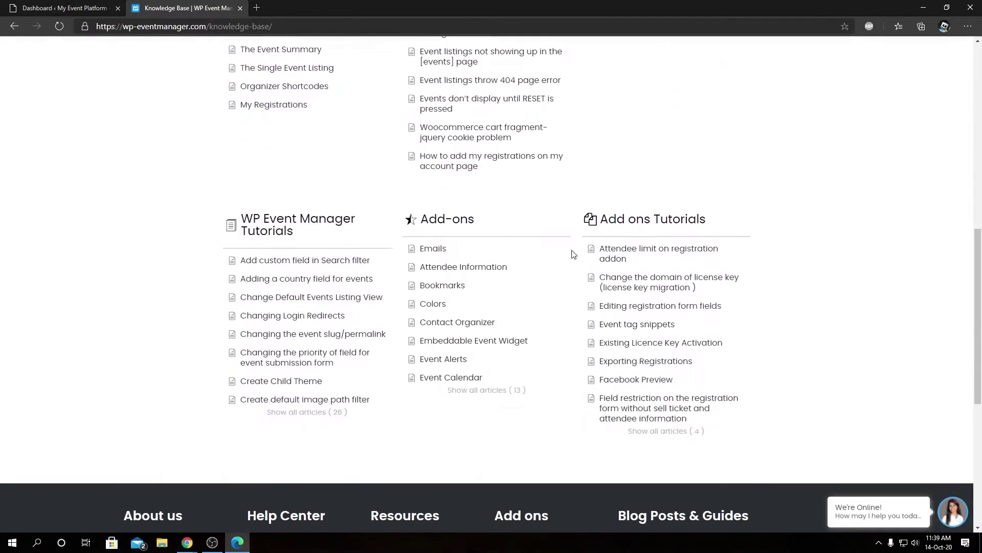
pyautogui.click(441, 360)
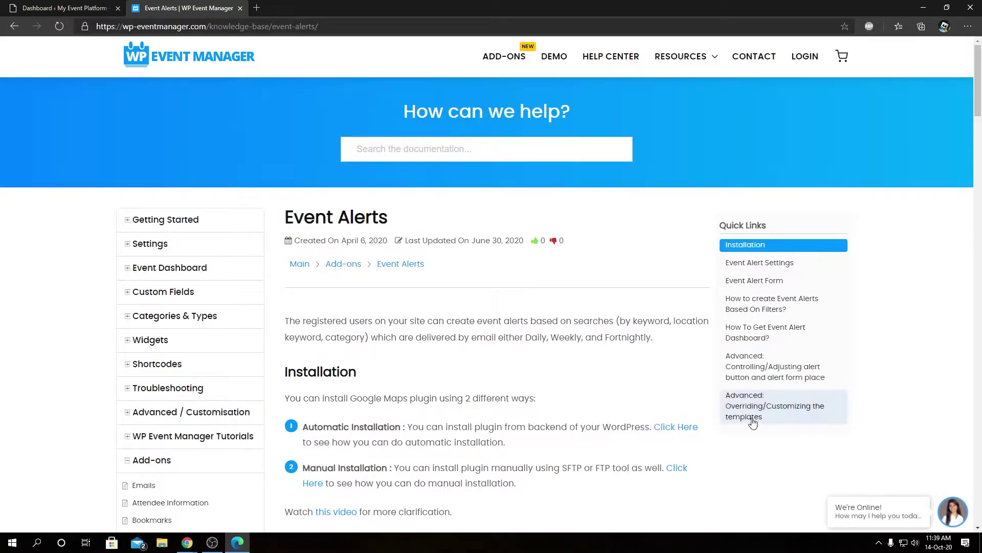
# Copy the [event_alerts] shortcode from the article's "How To Get Event Alert Dashboard?" section.
pyautogui.click(798, 345)
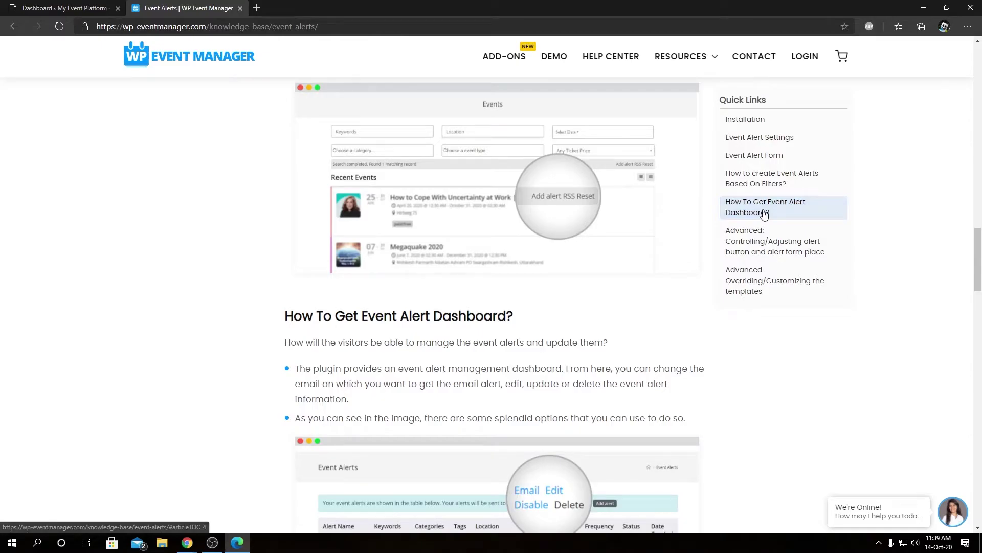
pyautogui.scroll(-6, 377, 351)
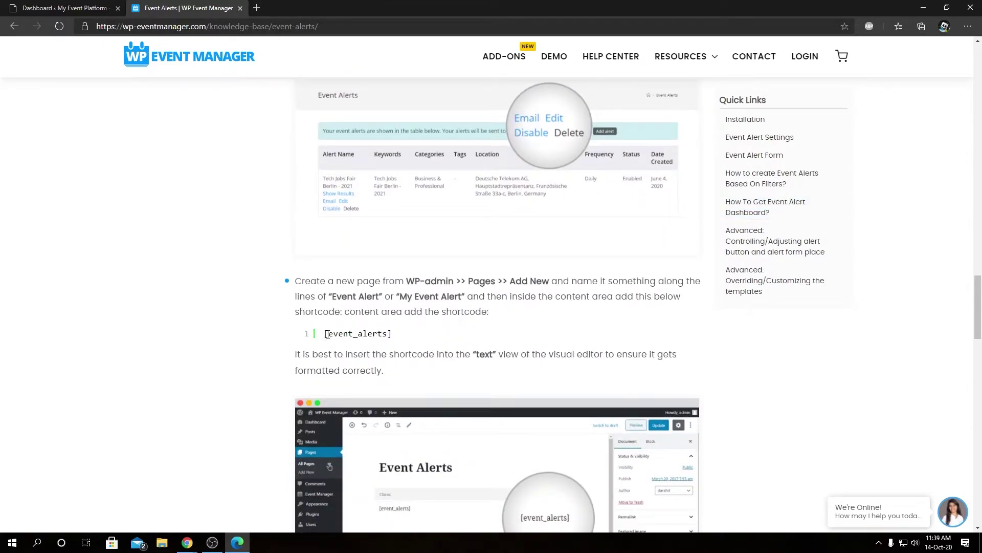
pyautogui.doubleClick(378, 336)
pyautogui.tripleClick(378, 335)
pyautogui.hotkey('ctrl', 'c')
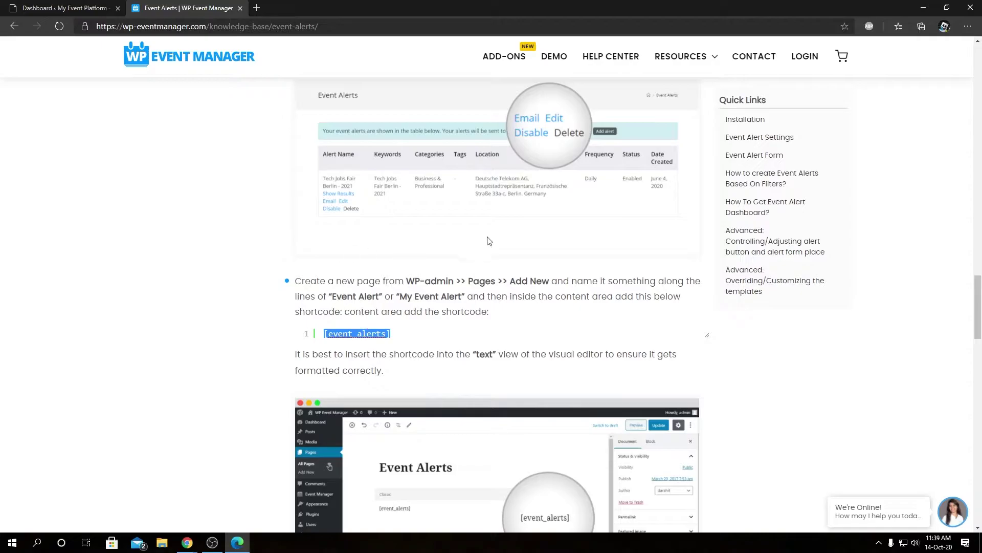
# Create a new page on the My Event Platform site titled "Event Alerts" with the copied [event_alerts] shortcode as its content.
pyautogui.click(74, 6)
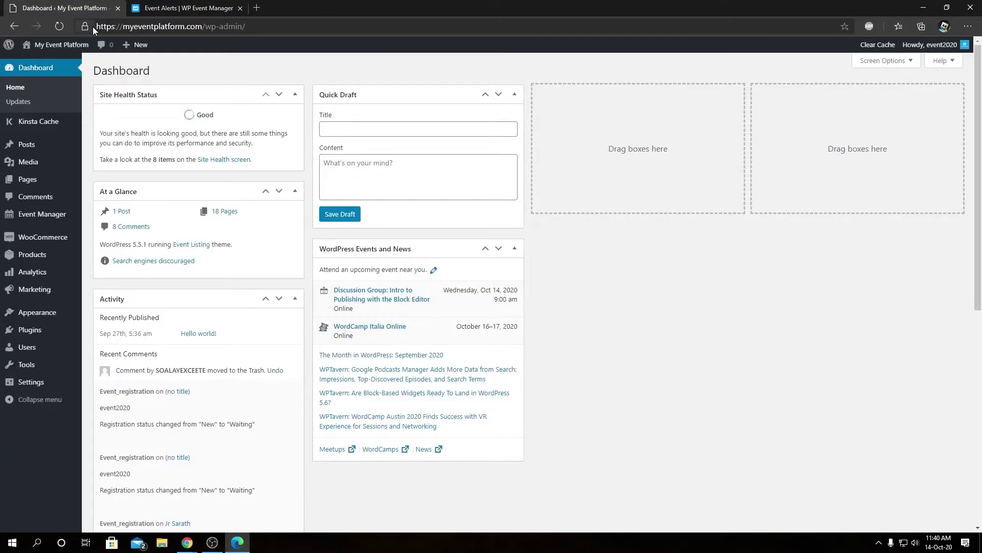
pyautogui.moveTo(143, 47)
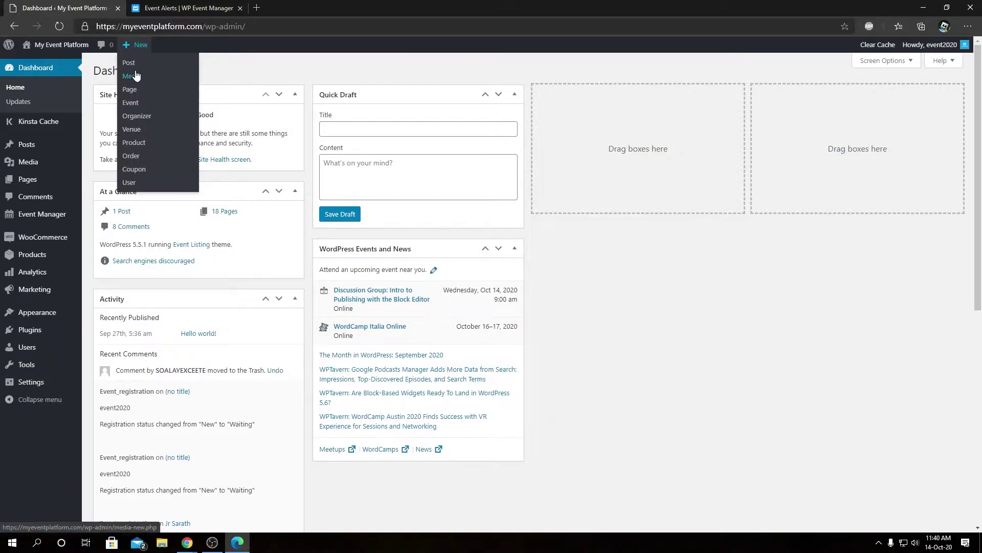
pyautogui.click(140, 95)
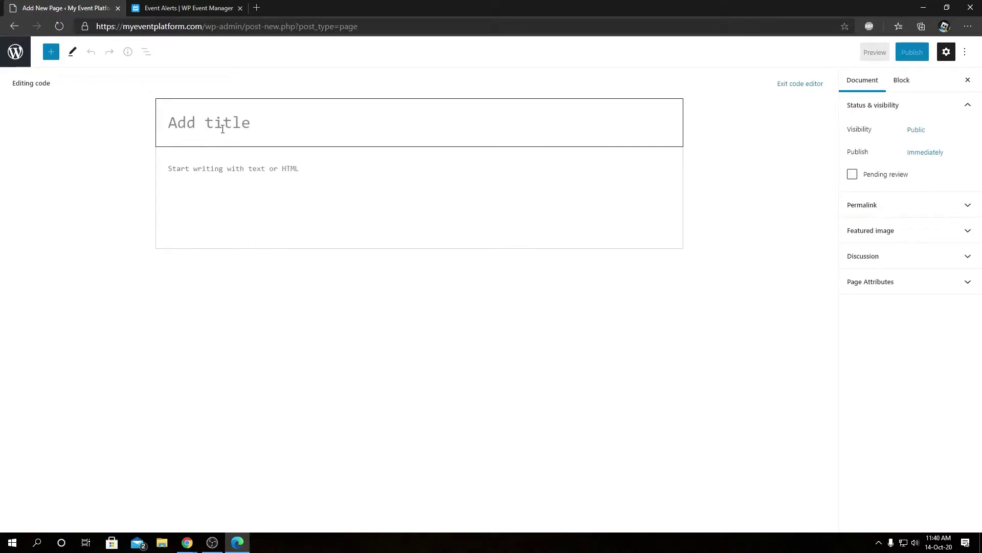
pyautogui.write('Event Alerts')
pyautogui.click(242, 168)
pyautogui.hotkey('ctrl', 'v')
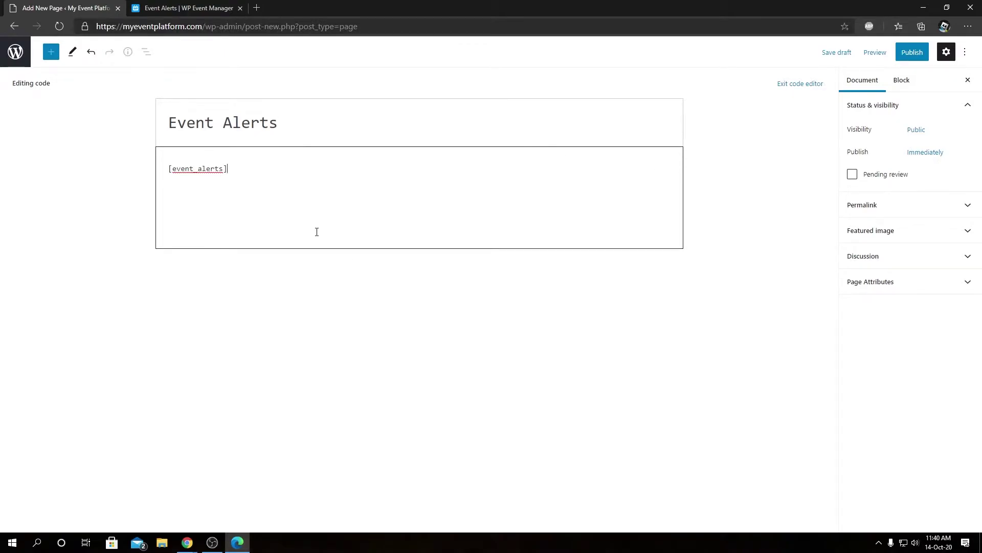
# Switch the page to the visual editor and back to the code editor.
pyautogui.click(965, 52)
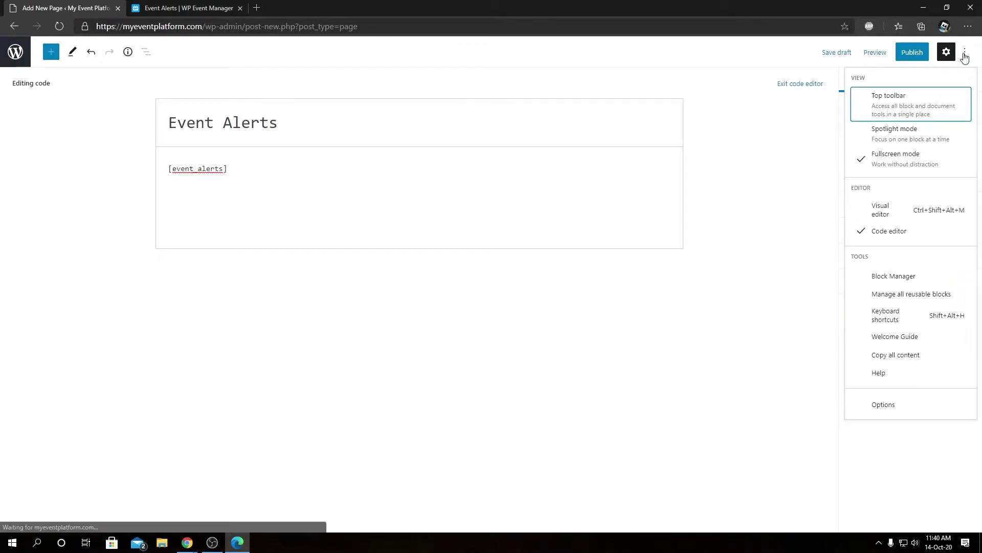
pyautogui.click(898, 221)
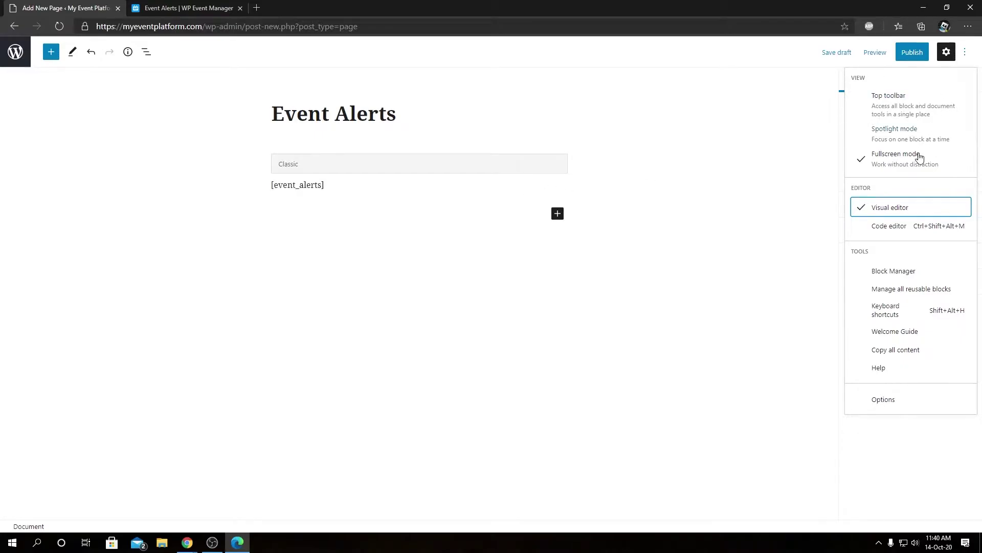
pyautogui.click(900, 228)
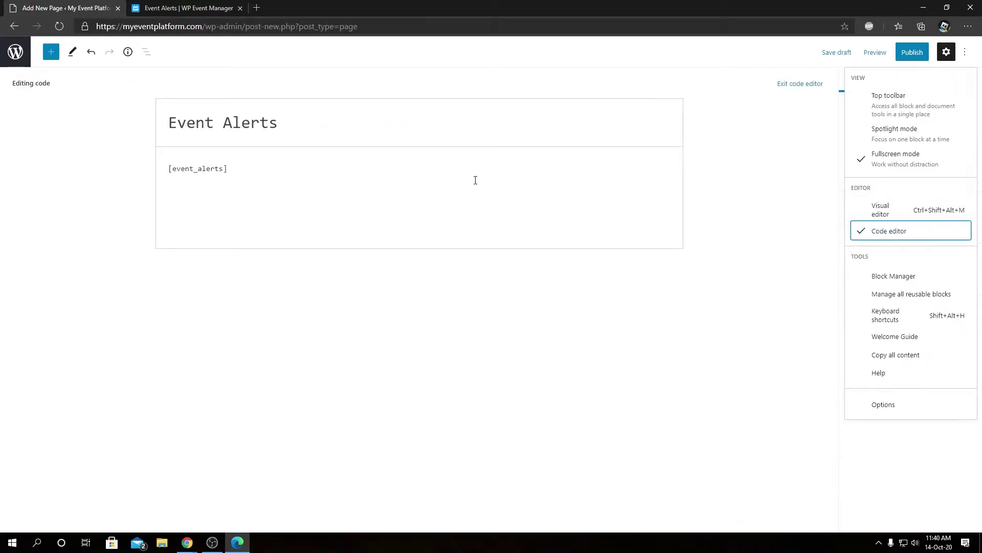
pyautogui.click(344, 159)
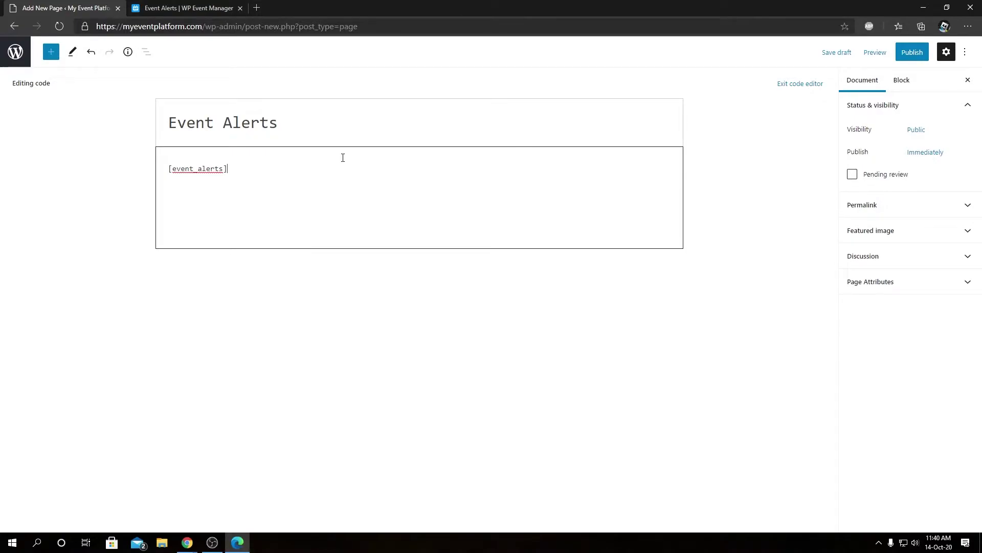
# Publish the Event Alerts page and view the live page in a new browser tab.
pyautogui.click(908, 54)
pyautogui.click(895, 59)
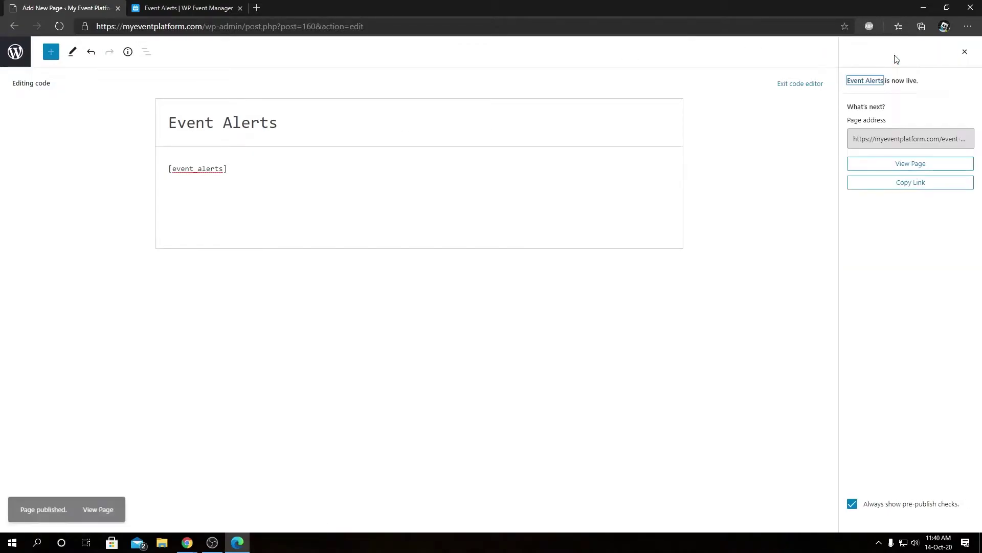
pyautogui.rightClick(906, 170)
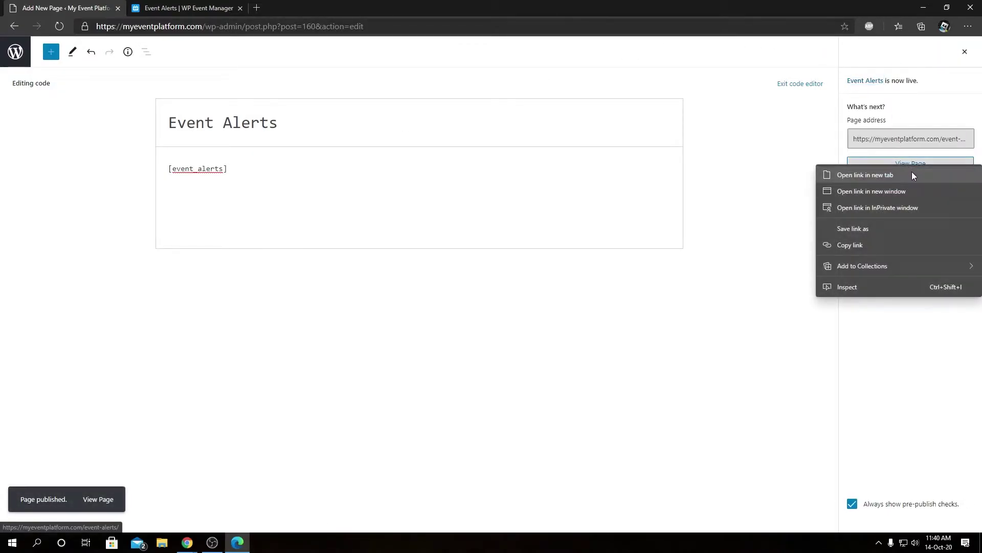
pyautogui.click(912, 172)
pyautogui.click(172, 6)
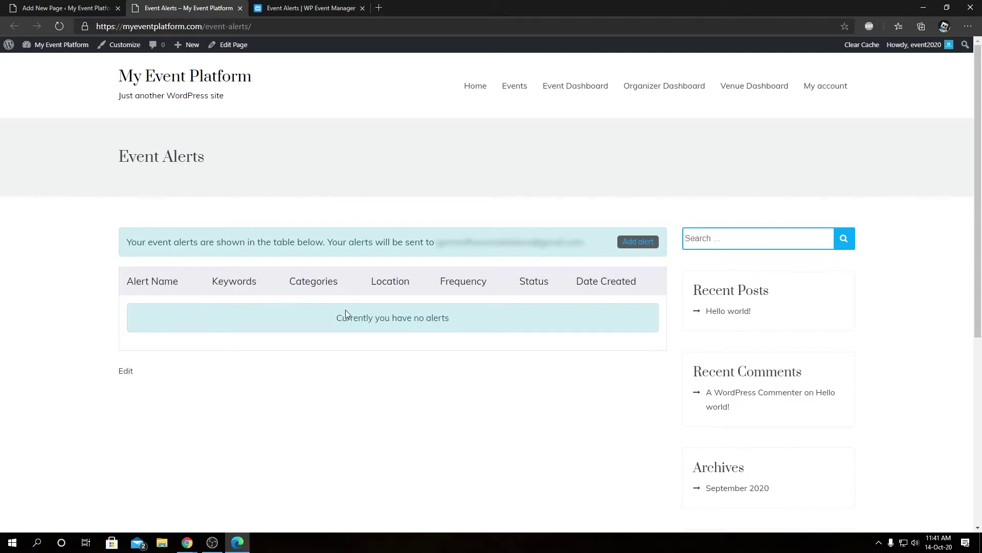
# Start a new event alert with the name "Test Alert" and the keyword "Nature".
pyautogui.click(639, 242)
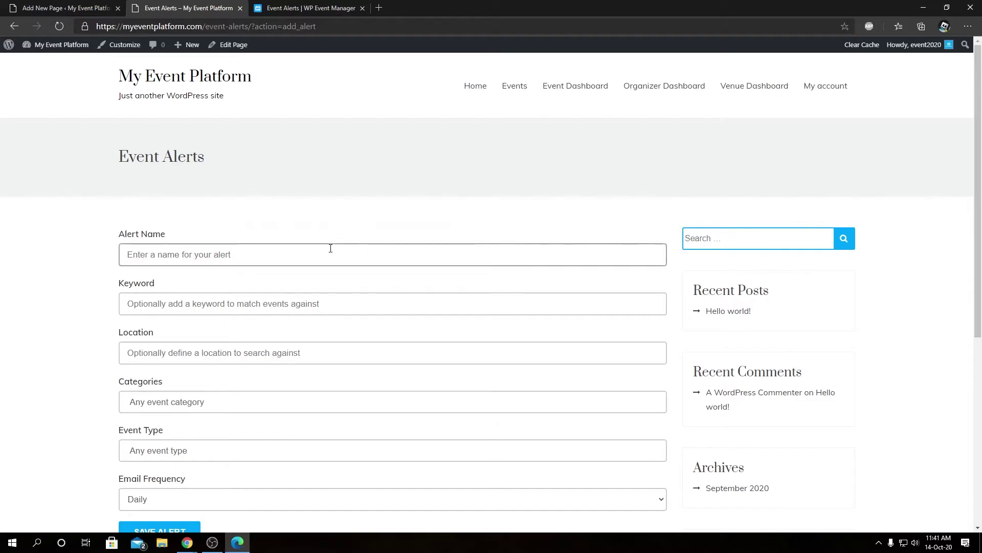
pyautogui.scroll(-1, 331, 248)
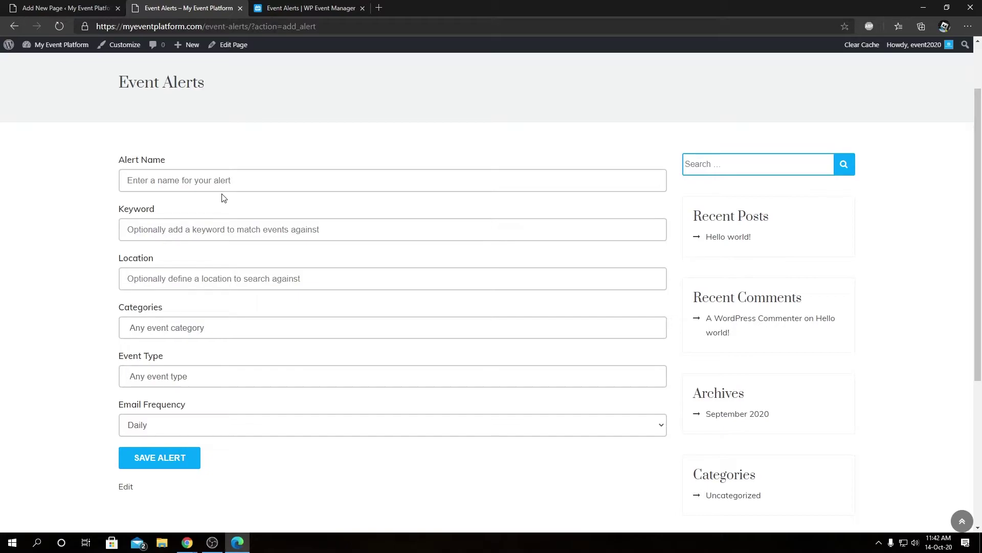
pyautogui.click(155, 189)
pyautogui.write('T')
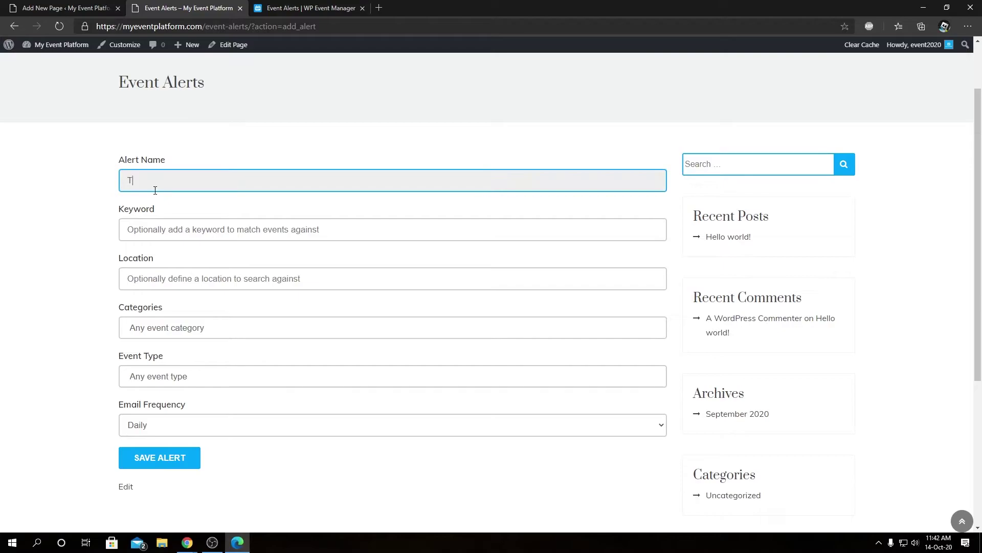
pyautogui.write('est Alert')
pyautogui.press('Tab')
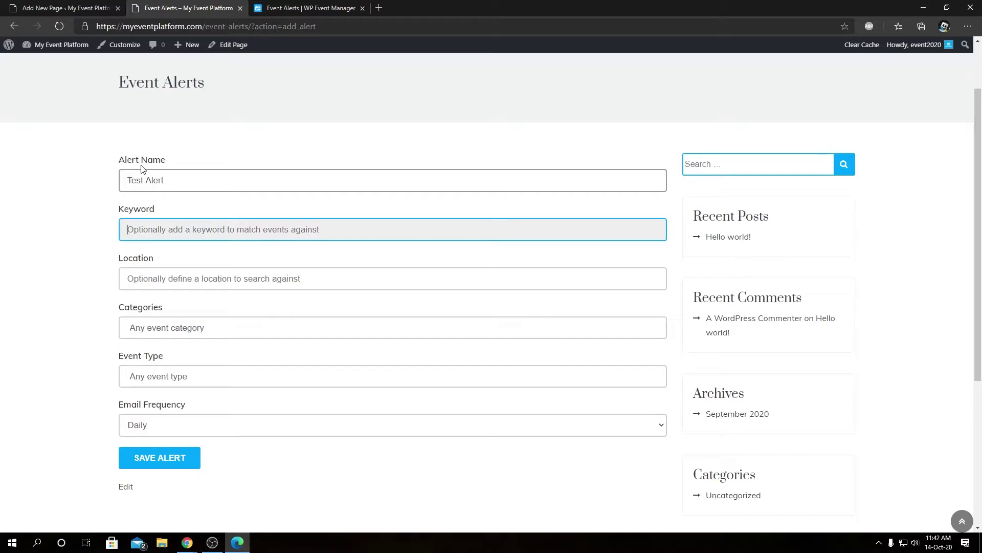
pyautogui.write('Nature')
pyautogui.press('Tab')
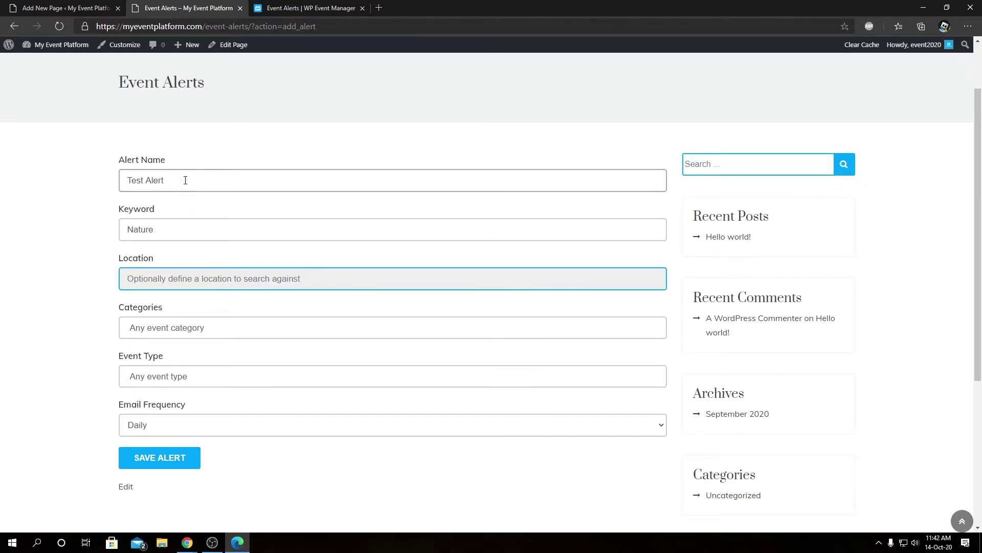
# Assign the categories Business & Professional and Other to the alert.
pyautogui.click(179, 336)
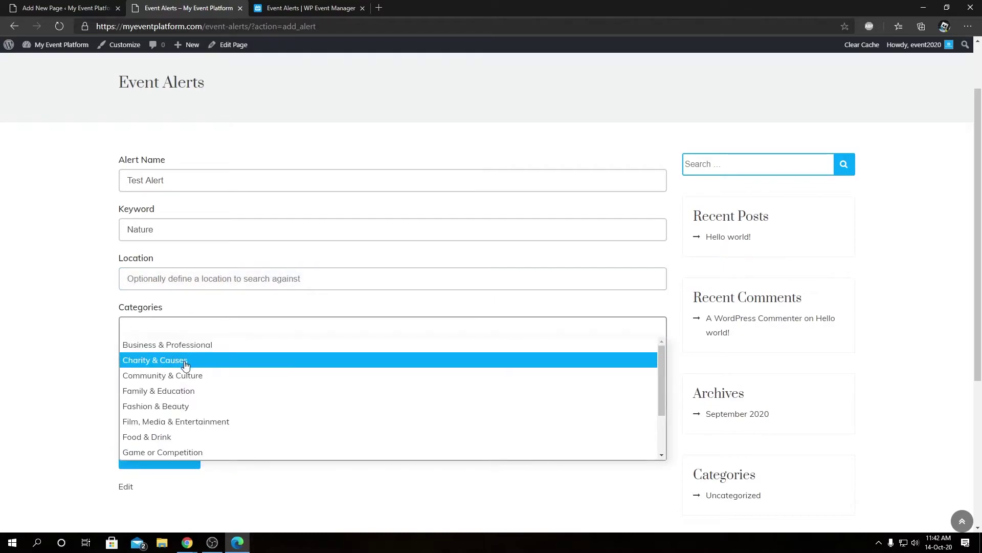
pyautogui.click(200, 347)
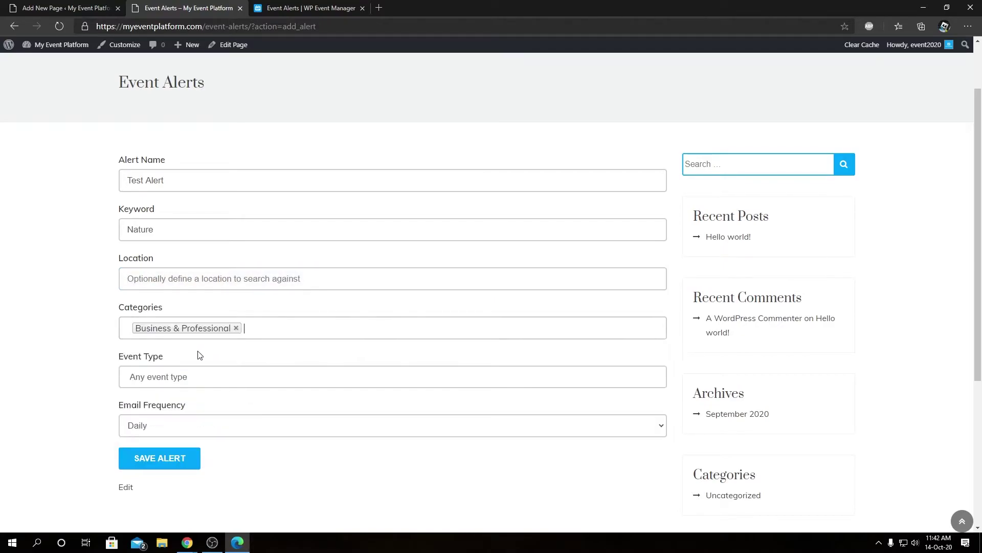
pyautogui.click(278, 332)
pyautogui.scroll(-1, 194, 422)
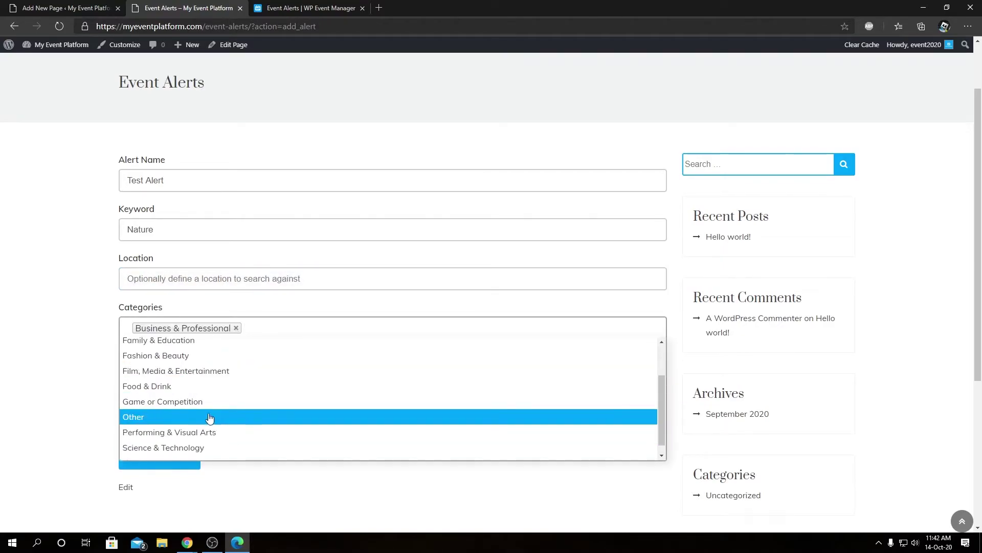
pyautogui.click(164, 415)
# Choose the event types "Camp, Trip, or Retreat" and "Concert or Performance" for the alert.
pyautogui.click(203, 374)
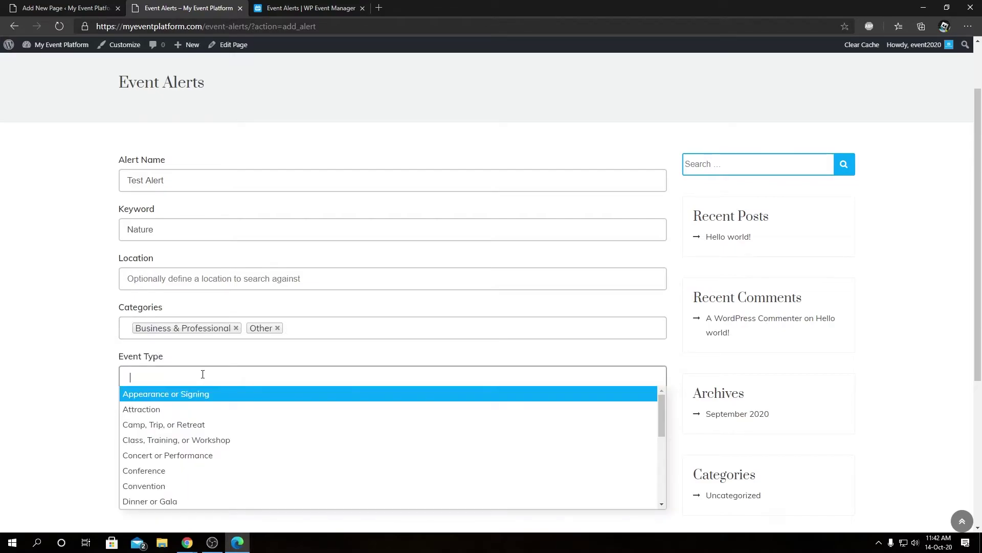
pyautogui.click(192, 424)
pyautogui.click(235, 376)
pyautogui.click(215, 455)
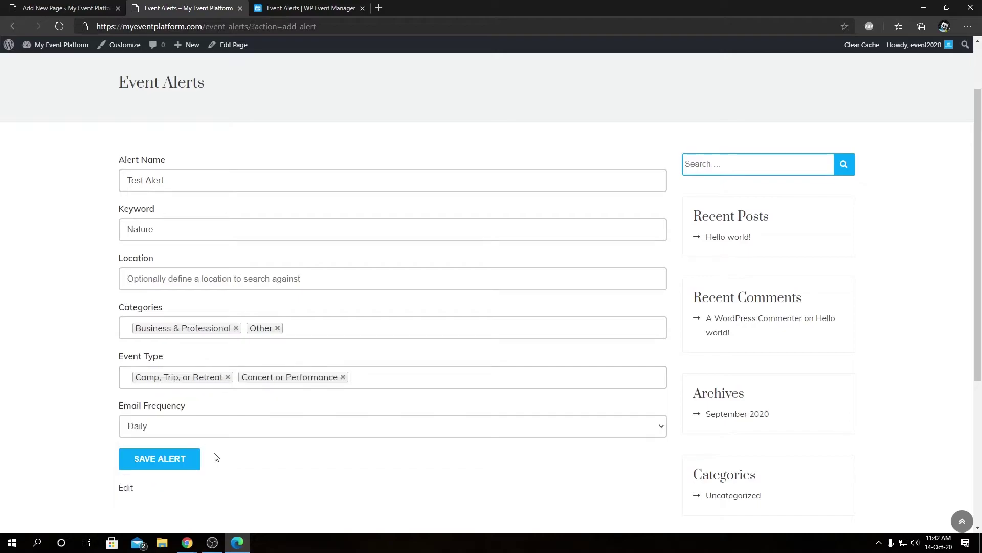
# Review the email frequency options, keep Daily, and save the alert.
pyautogui.click(190, 435)
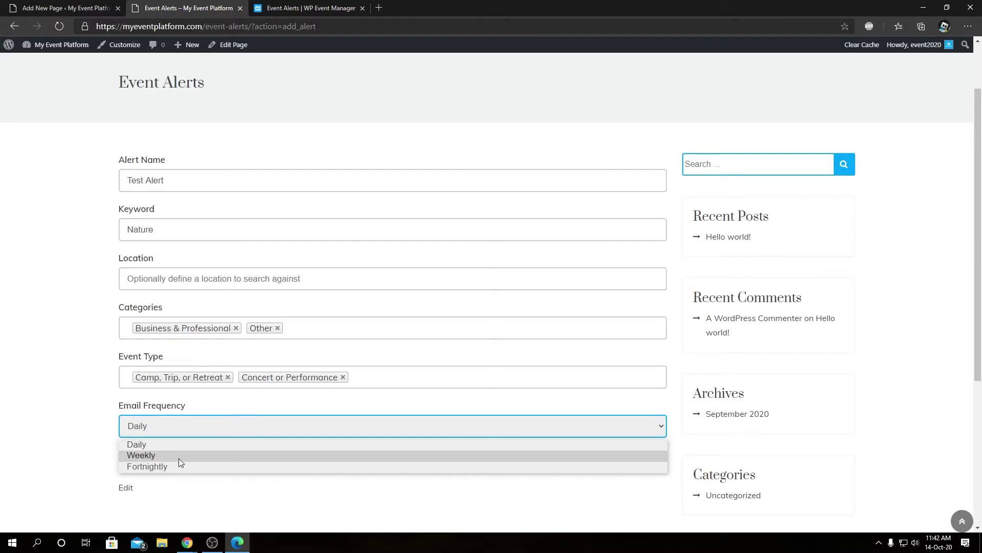
pyautogui.click(185, 490)
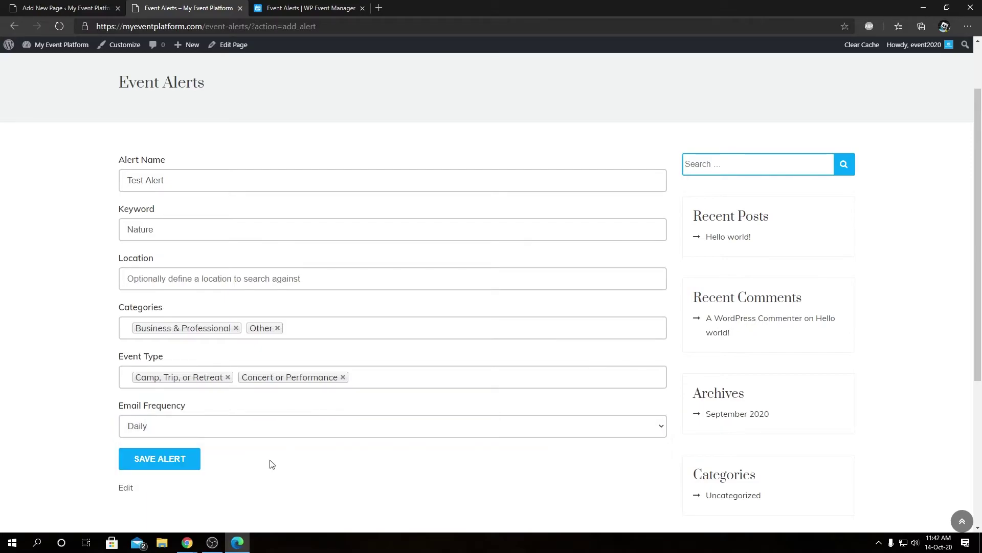
pyautogui.click(192, 462)
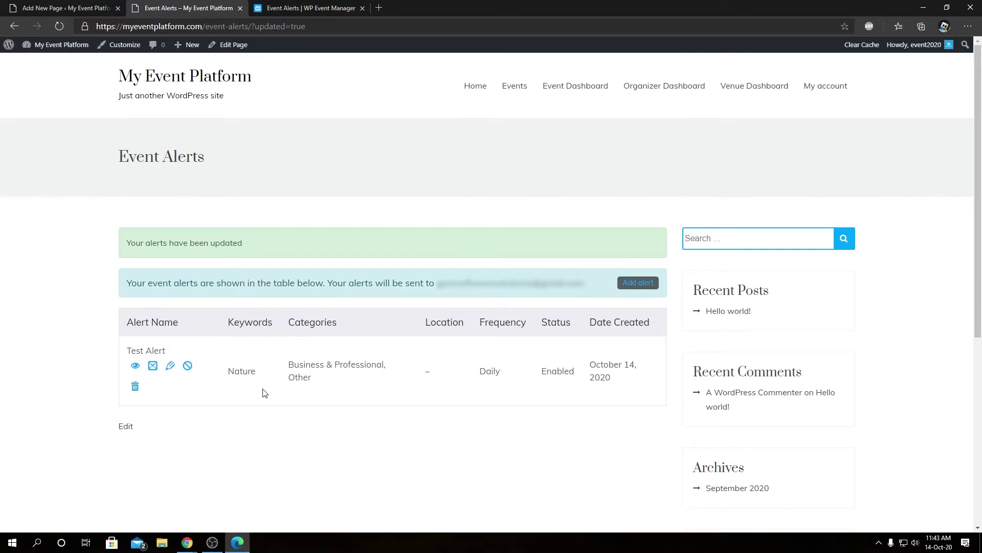
# Examine the alerts table's name, keywords, categories, location, frequency, status and creation date for the test alert.
pyautogui.doubleClick(248, 322)
pyautogui.doubleClick(155, 350)
pyautogui.click(307, 326)
pyautogui.doubleClick(307, 325)
pyautogui.doubleClick(435, 323)
pyautogui.click(431, 371)
pyautogui.doubleClick(509, 322)
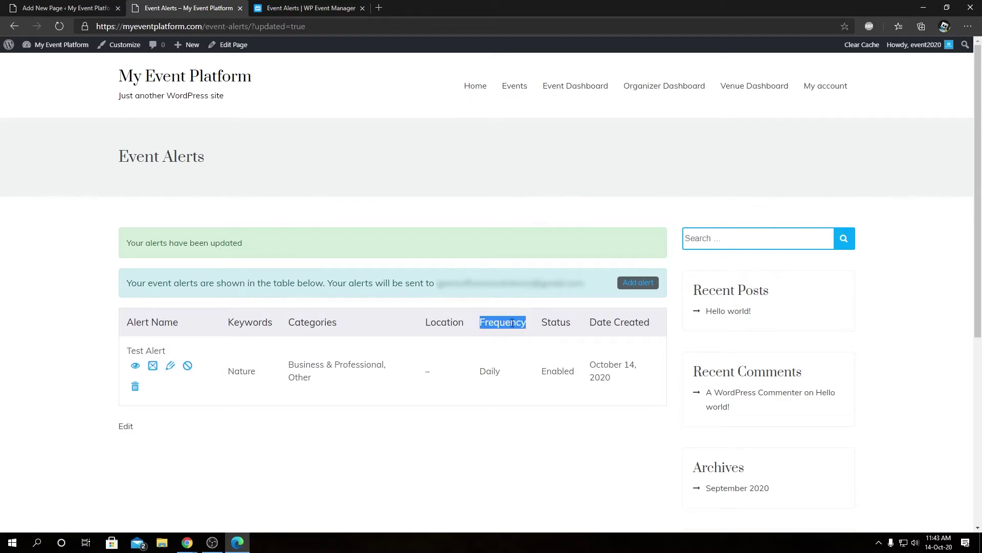
pyautogui.doubleClick(549, 323)
pyautogui.click(604, 325)
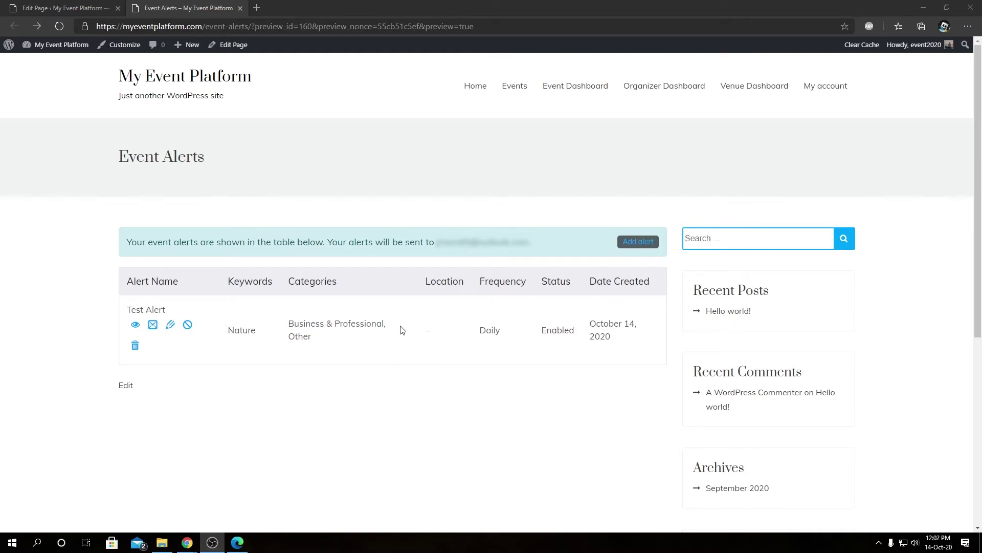
# Go to the WordPress admin and open the Event Alerts settings of Event Manager.
pyautogui.click(82, 8)
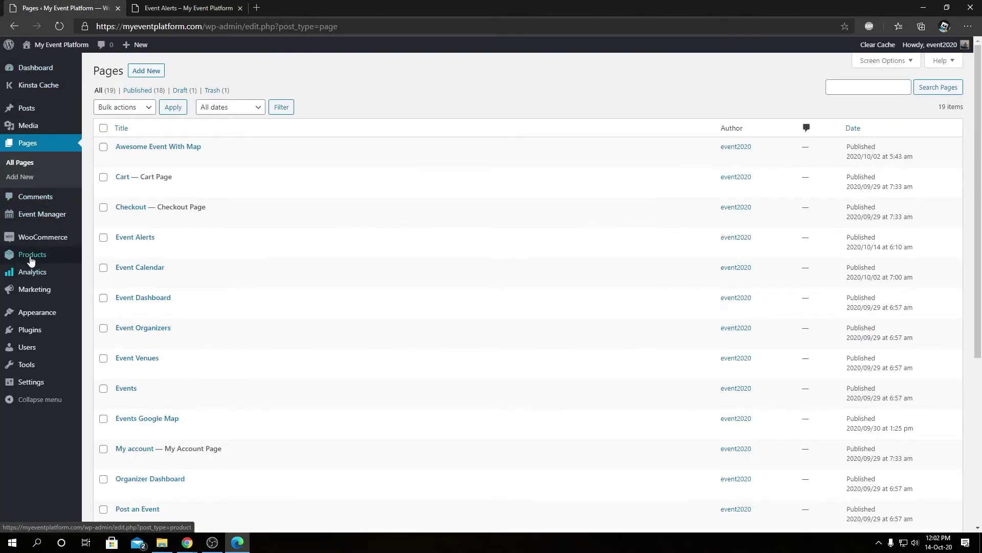
pyautogui.moveTo(45, 216)
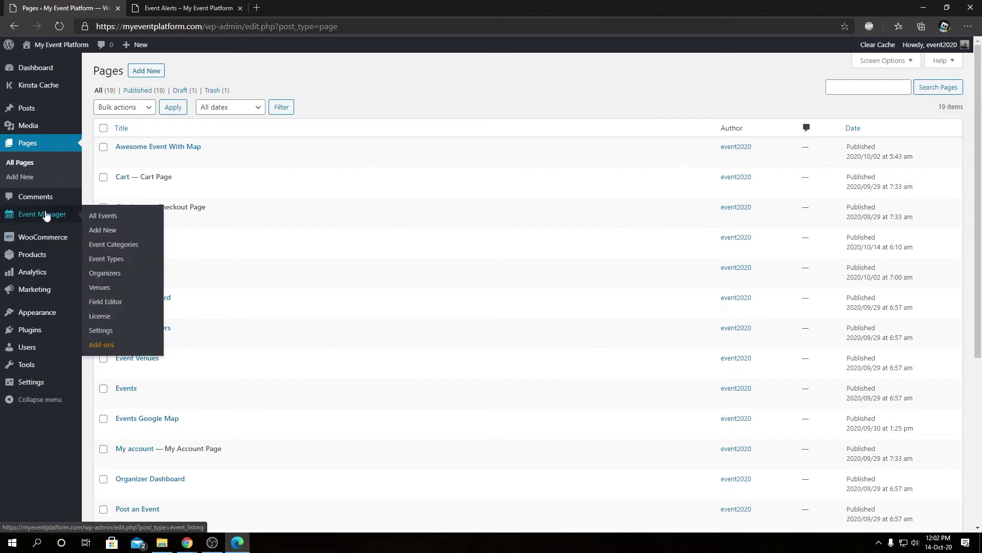
pyautogui.click(109, 330)
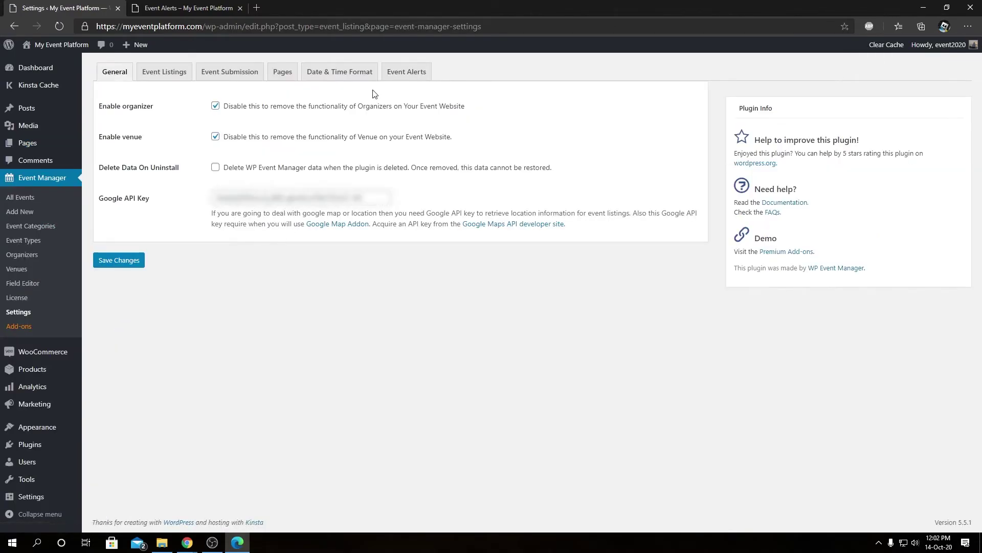
pyautogui.click(388, 75)
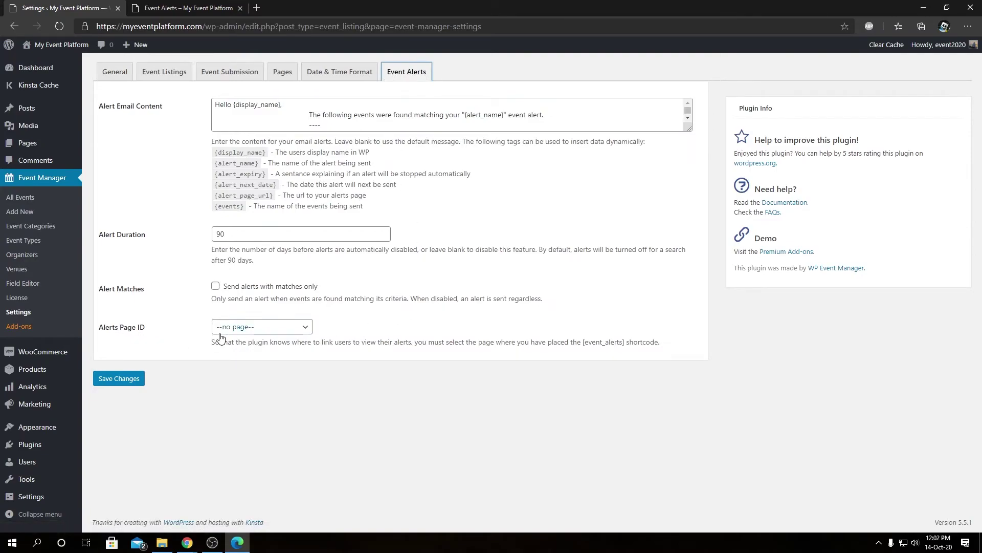
# Set the Alerts Page ID to the Event Alerts page, save the changes, and recheck the Event Alerts settings.
pyautogui.click(261, 330)
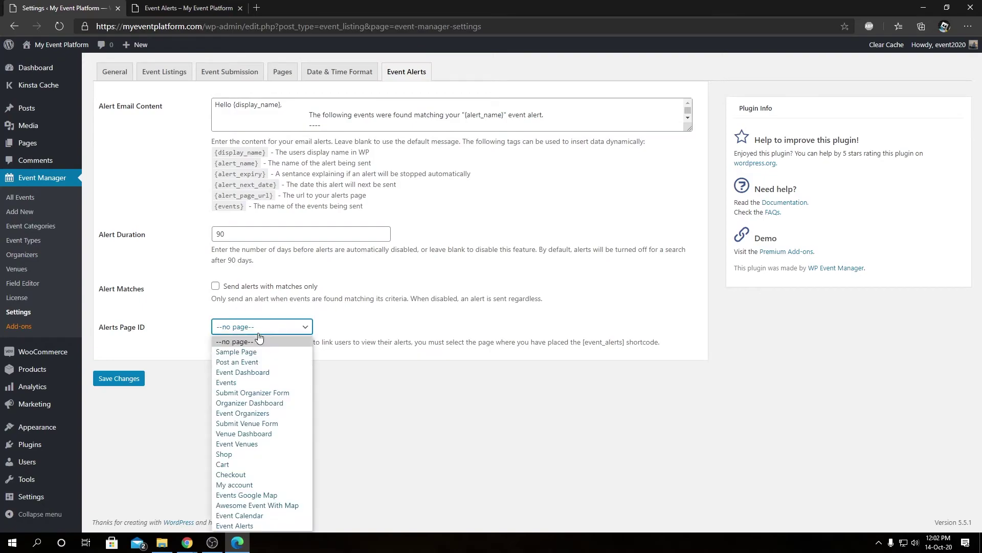
pyautogui.click(262, 523)
pyautogui.click(129, 381)
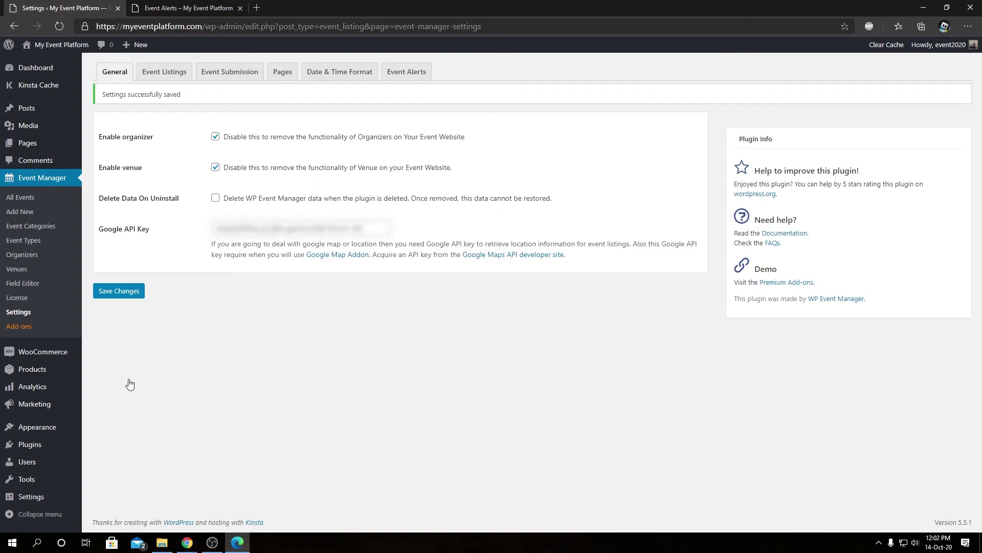
pyautogui.click(406, 71)
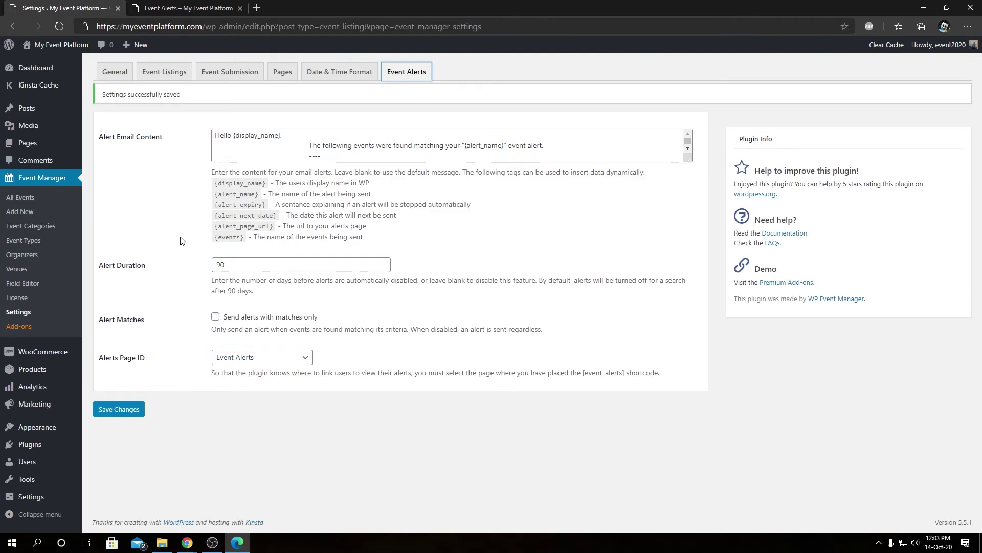
# Open "An amazing event" from the site's Events page and start an alert for similar events.
pyautogui.click(176, 9)
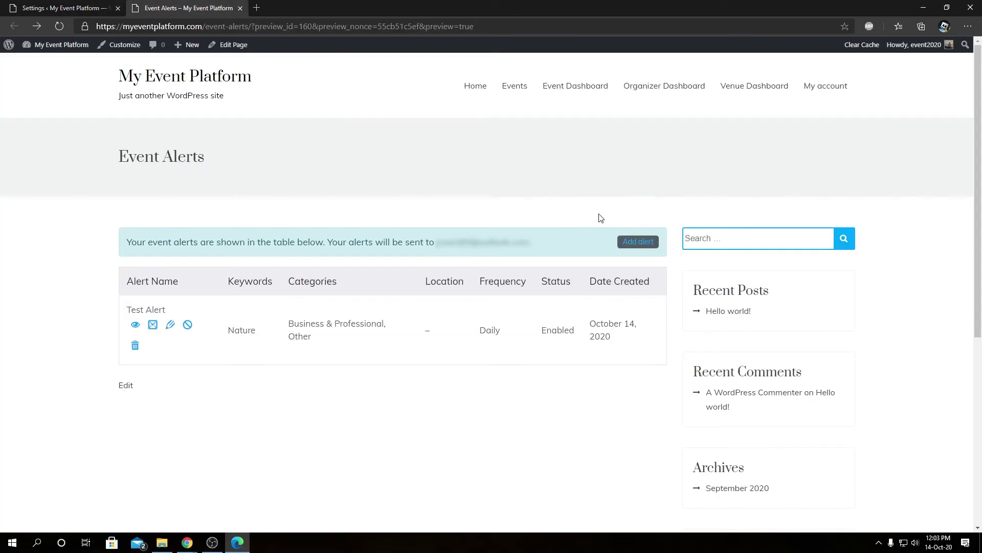
pyautogui.click(516, 91)
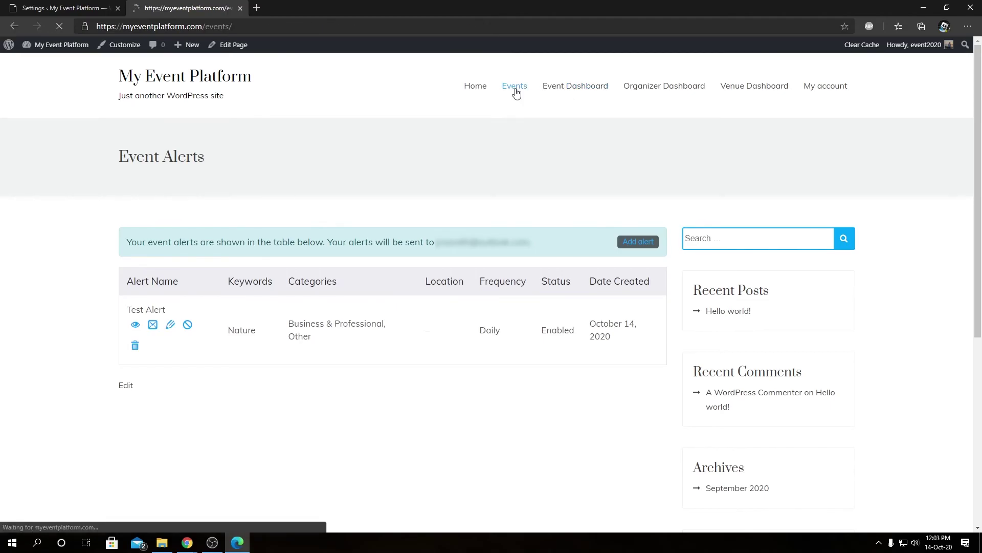
pyautogui.scroll(-4, 368, 271)
pyautogui.click(366, 266)
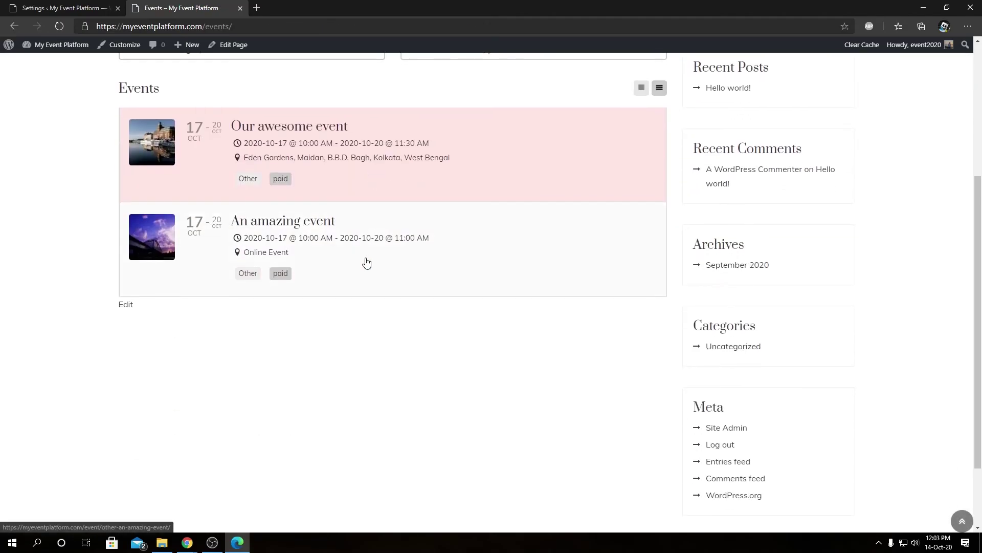
pyautogui.scroll(-6, 366, 263)
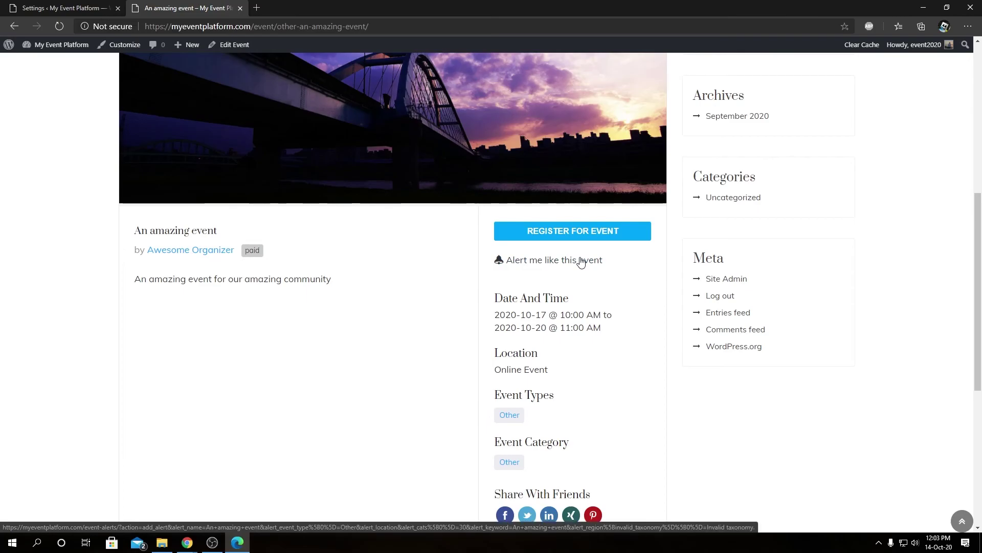
pyautogui.click(581, 261)
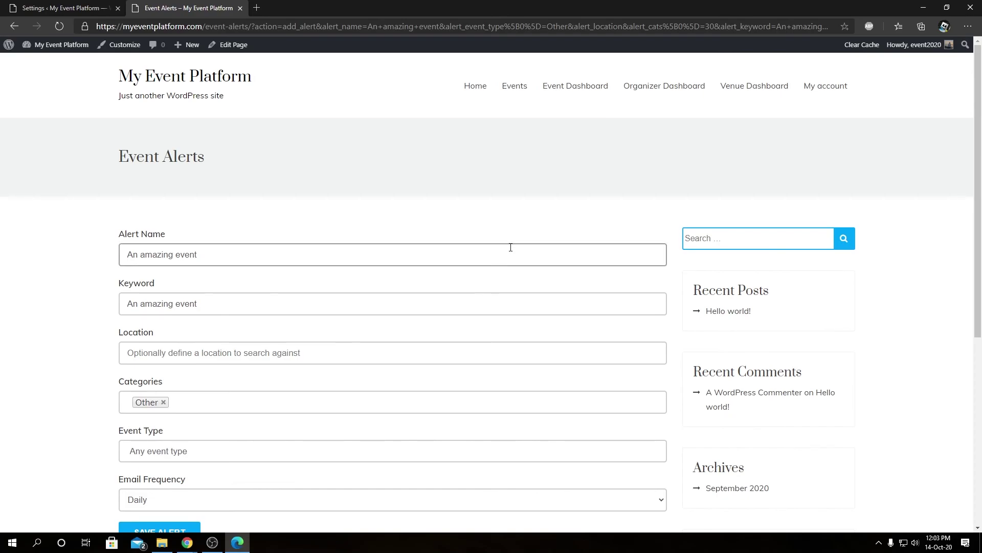
pyautogui.scroll(-2, 175, 467)
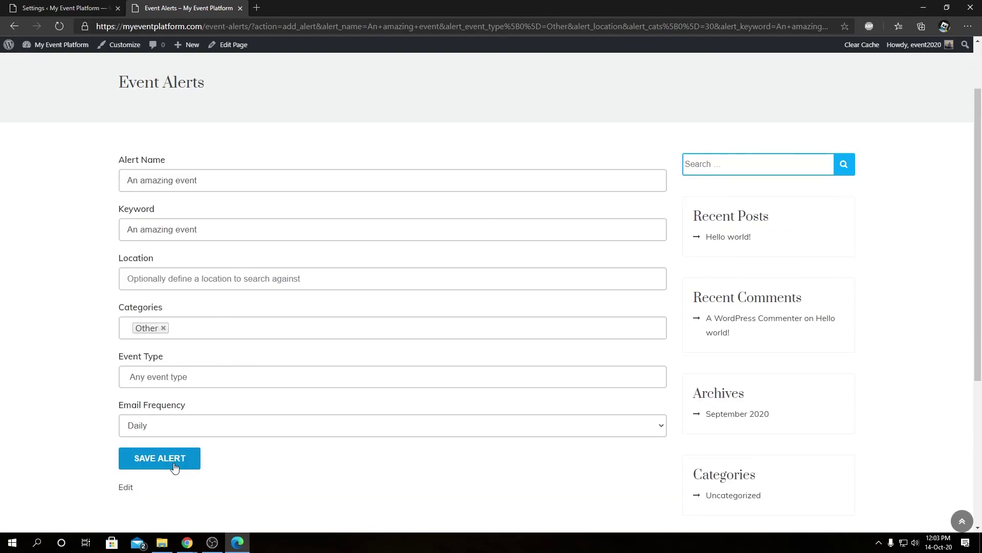